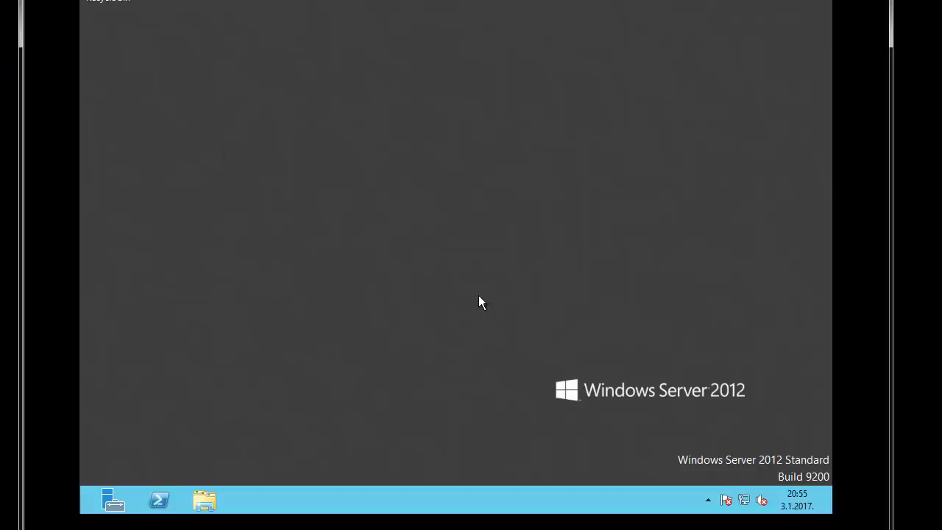
Check the Windows Server 2012 machine's clock and its Internet time synchronization settings, closing the Date and Time dialog without changes.
{"action": "left_click", "coordinate": [797, 501]}
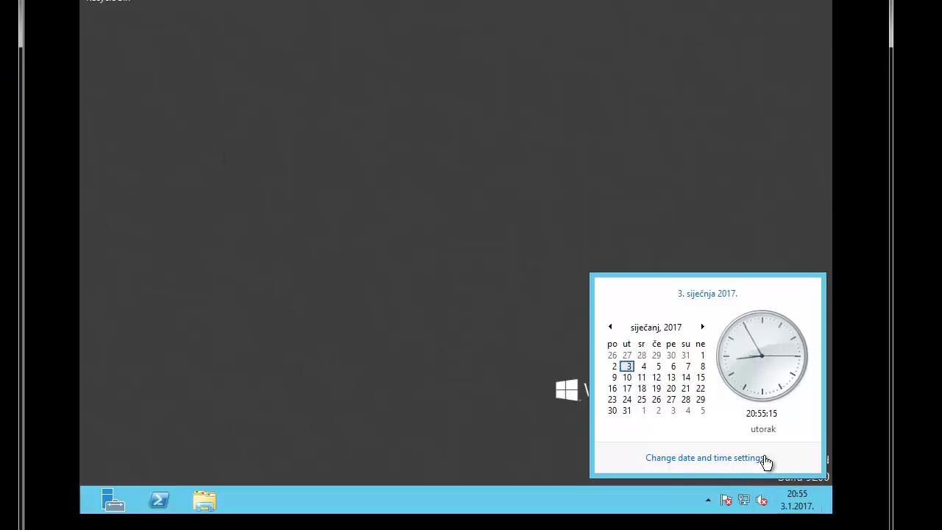
{"action": "left_click", "coordinate": [356, 336]}
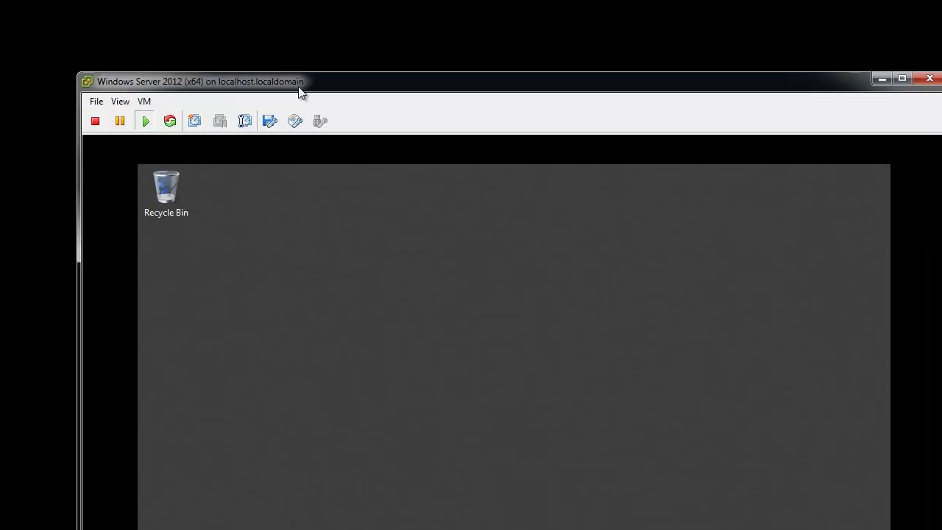
{"action": "left_click", "coordinate": [250, 89]}
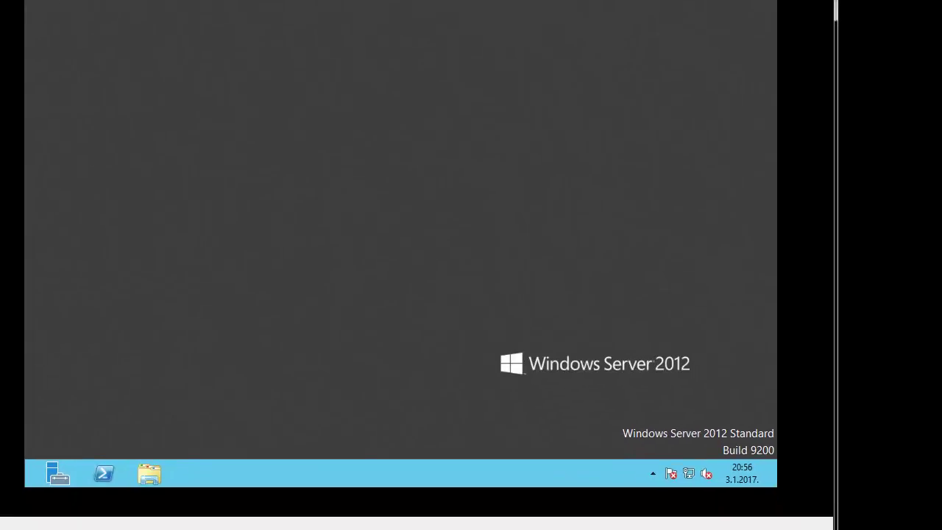
{"action": "left_click", "coordinate": [732, 466]}
{"action": "key", "text": "Return"}
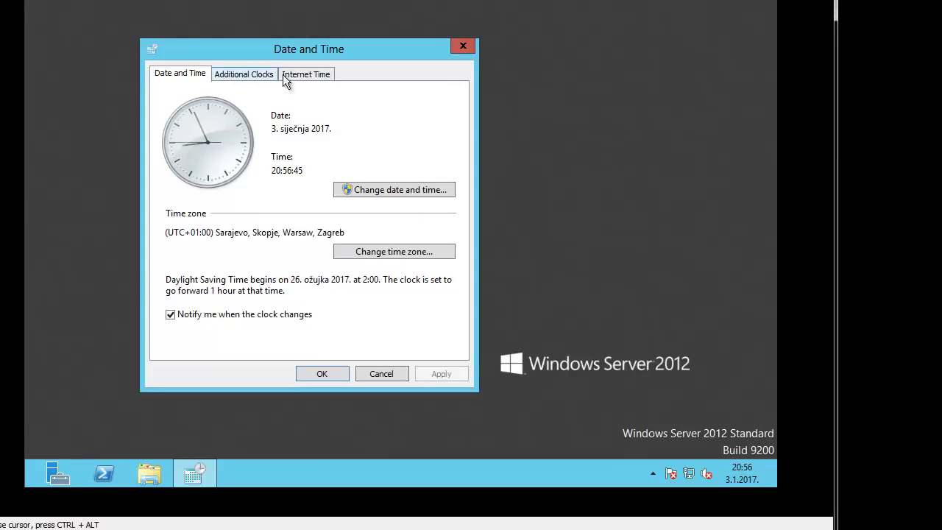
{"action": "left_click", "coordinate": [298, 74]}
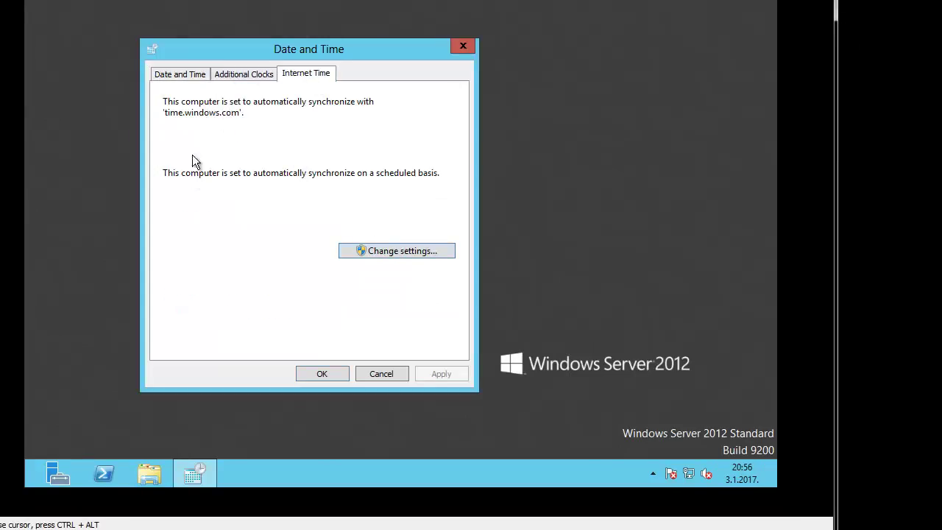
{"action": "left_click", "coordinate": [465, 46]}
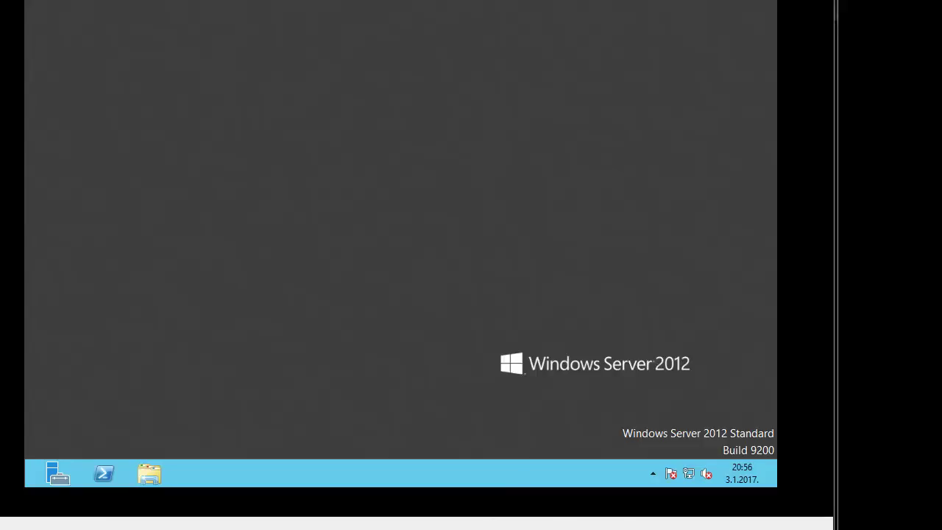
Switch to the vSphere Client and open the Time Configuration properties of host 192.168.0.100.
{"action": "key", "text": "alt+Tab"}
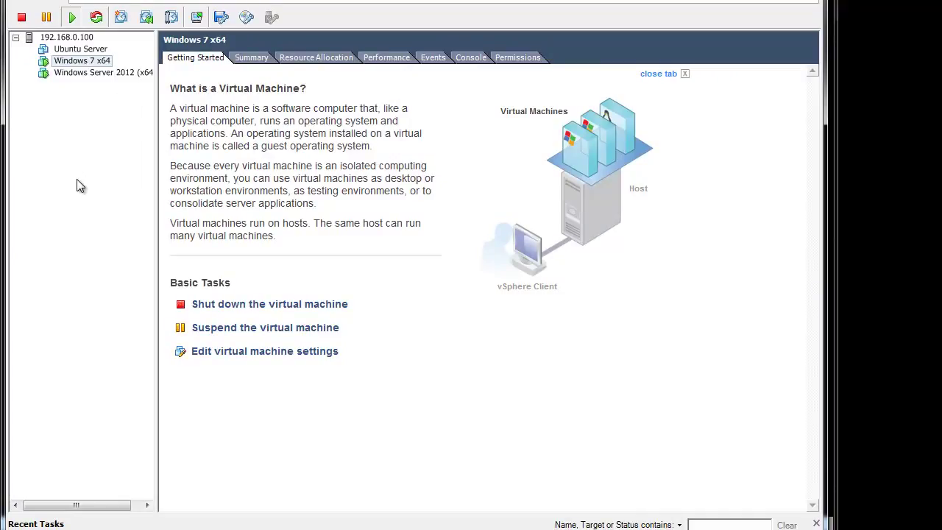
{"action": "left_click", "coordinate": [65, 37]}
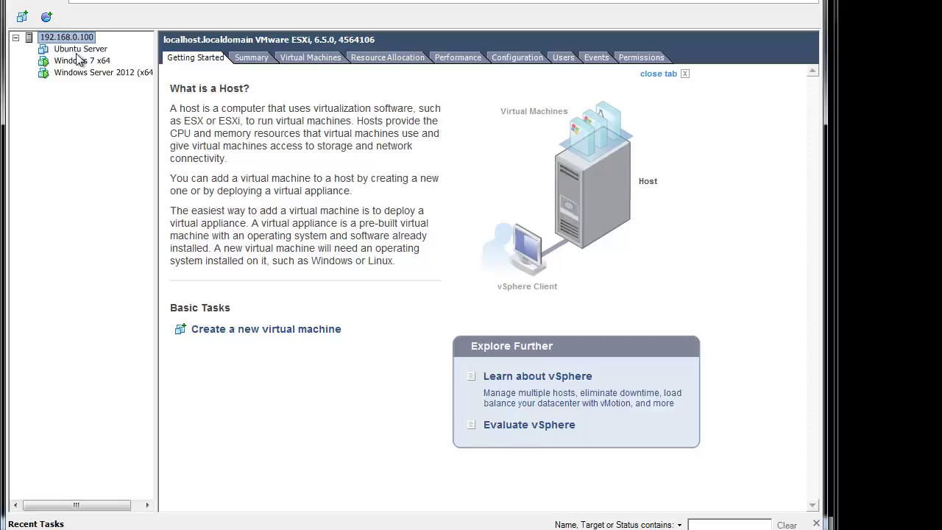
{"action": "left_click", "coordinate": [546, 58]}
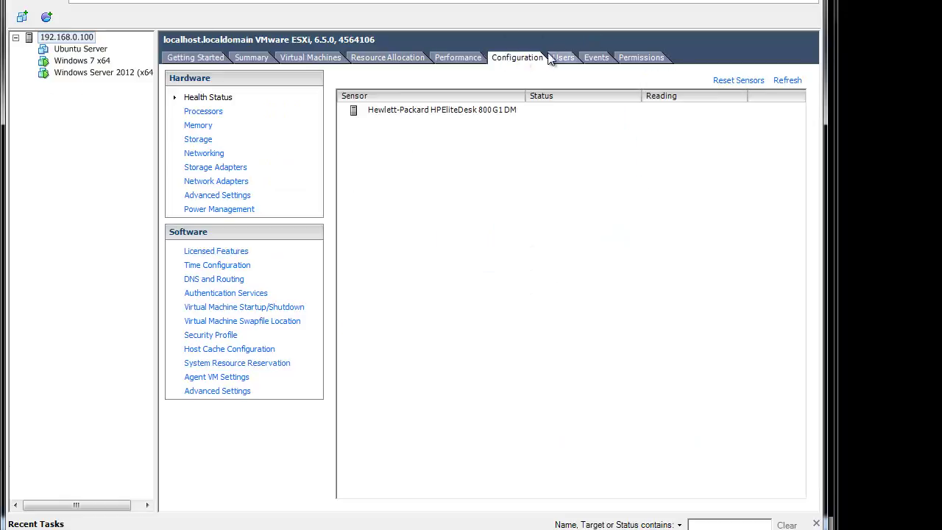
{"action": "left_click", "coordinate": [230, 267]}
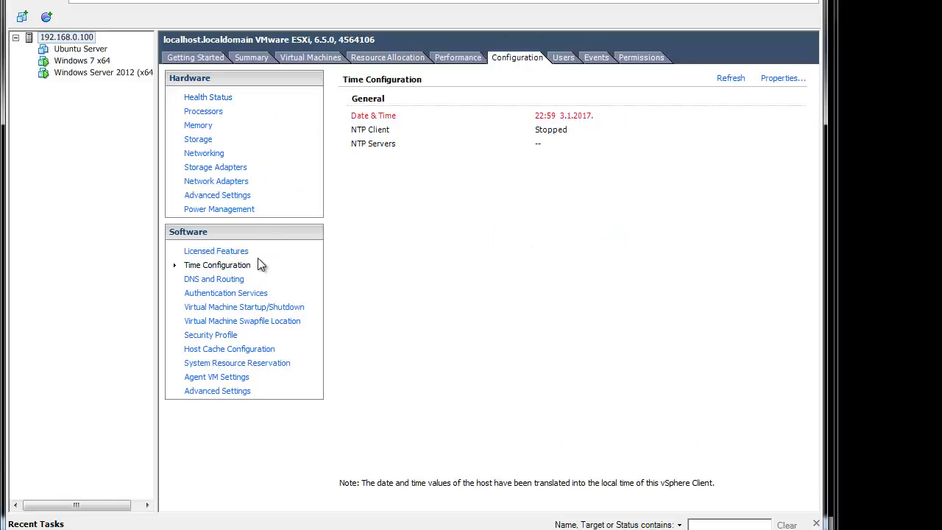
{"action": "left_click", "coordinate": [783, 78]}
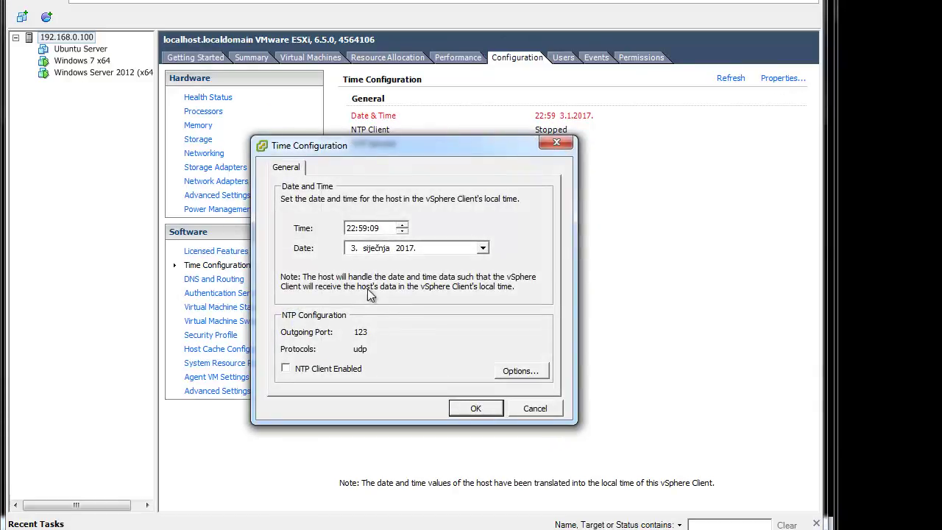
Review the NTP daemon's server list and general startup options, moving its dialog aside before closing it.
{"action": "left_click", "coordinate": [518, 368]}
{"action": "left_click", "coordinate": [223, 207]}
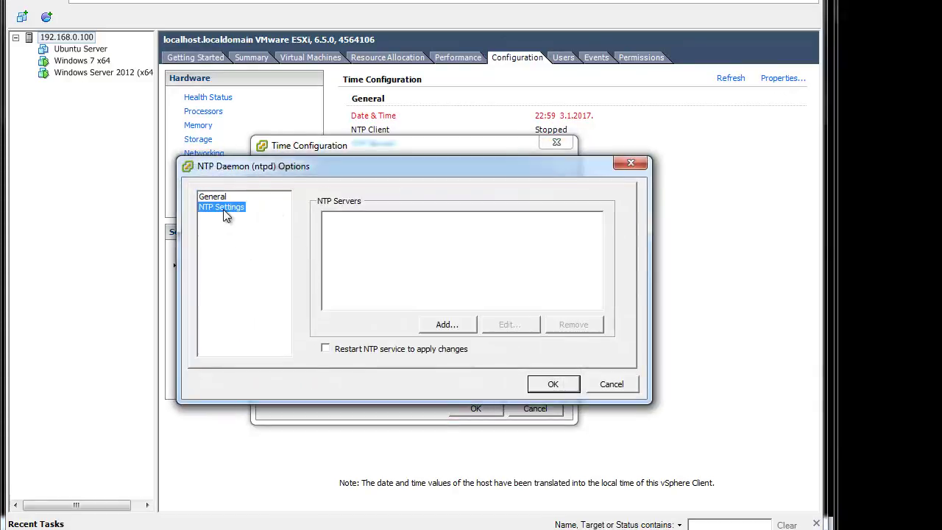
{"action": "left_click", "coordinate": [223, 198]}
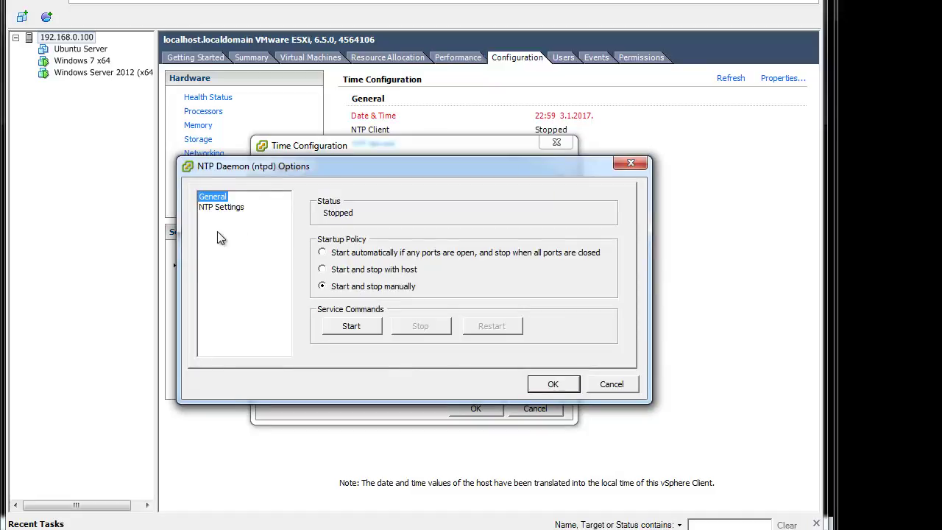
{"action": "left_click_drag", "start_coordinate": [335, 176], "coordinate": [702, 181]}
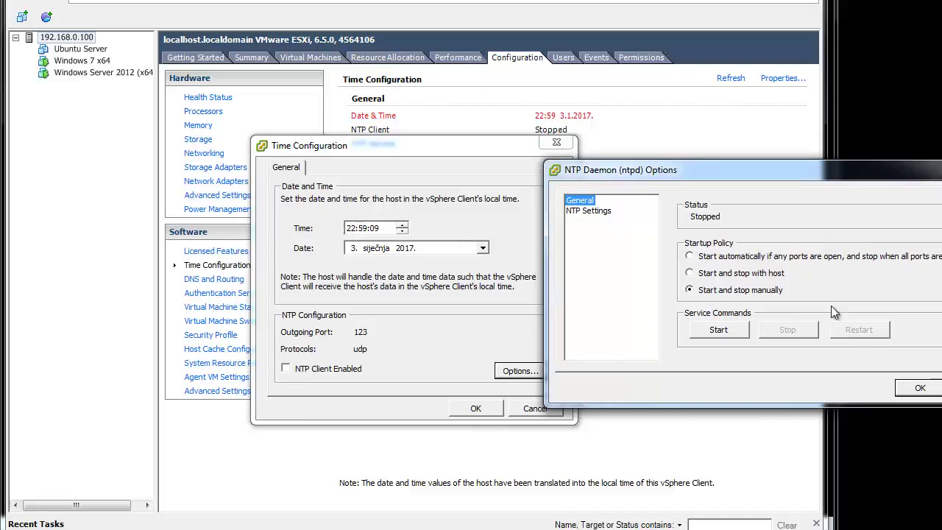
{"action": "left_click", "coordinate": [920, 388]}
Set the ESXi host's time to hour 20 and minute 57.
{"action": "left_click", "coordinate": [361, 229]}
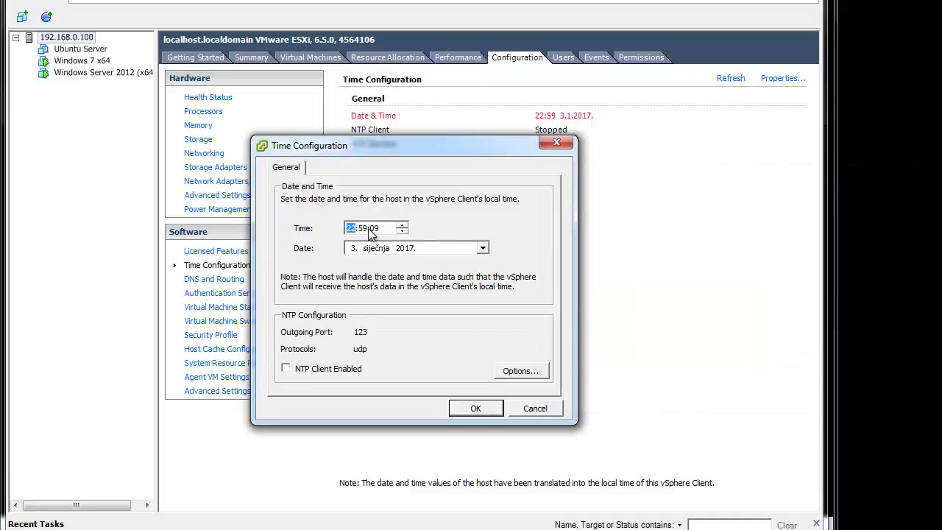
{"action": "left_click", "coordinate": [350, 229]}
{"action": "left_click", "coordinate": [364, 229]}
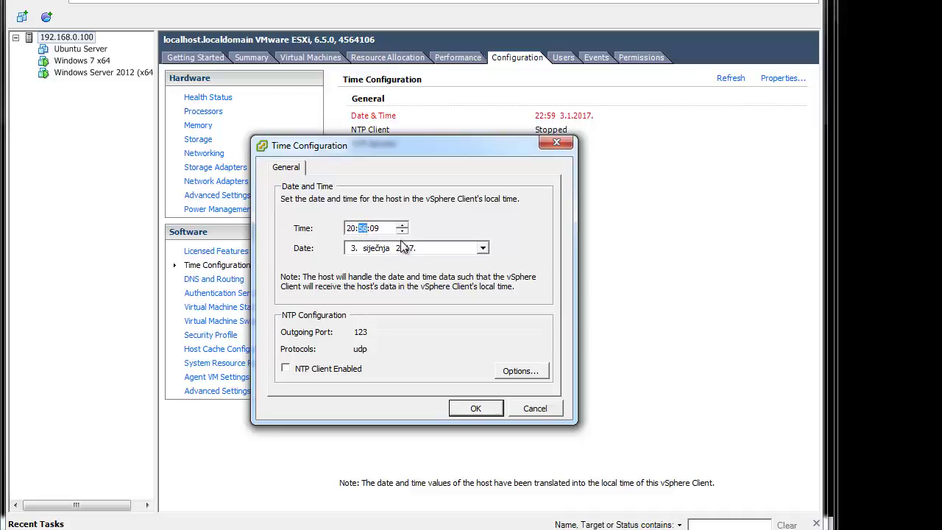
{"action": "type", "text": "50"}
{"action": "type", "text": "57"}
Add ri.ntp.carnet.org as an NTP server in the host's NTP daemon options.
{"action": "left_click", "coordinate": [500, 377]}
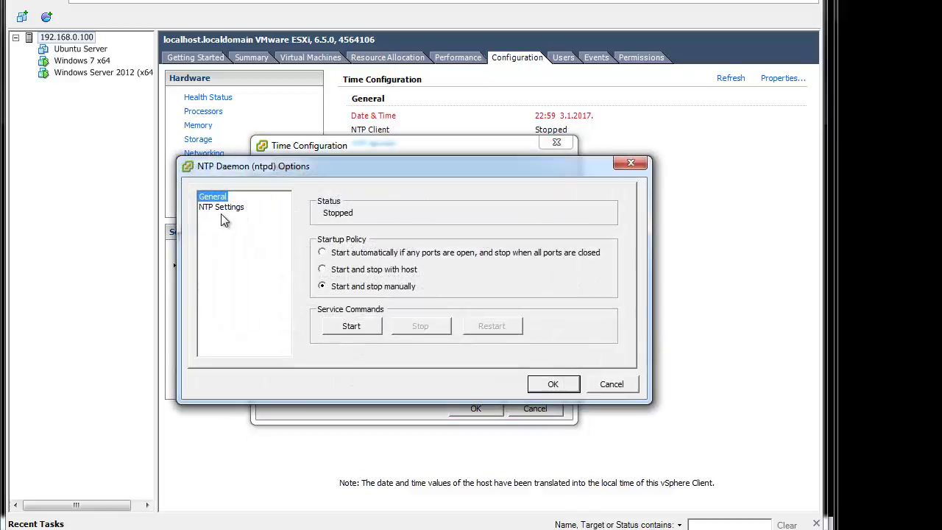
{"action": "left_click_drag", "start_coordinate": [250, 174], "coordinate": [672, 193]}
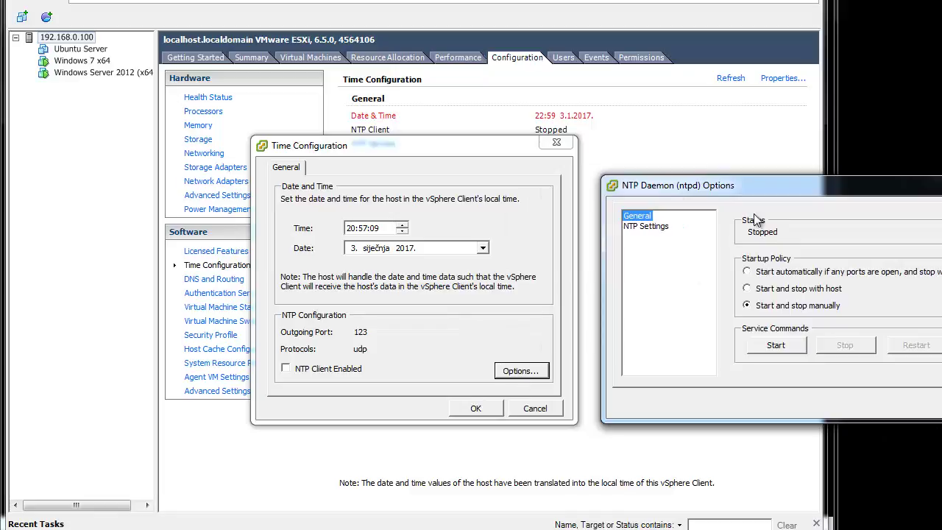
{"action": "left_click_drag", "start_coordinate": [745, 189], "coordinate": [372, 161]}
{"action": "left_click", "coordinate": [272, 199]}
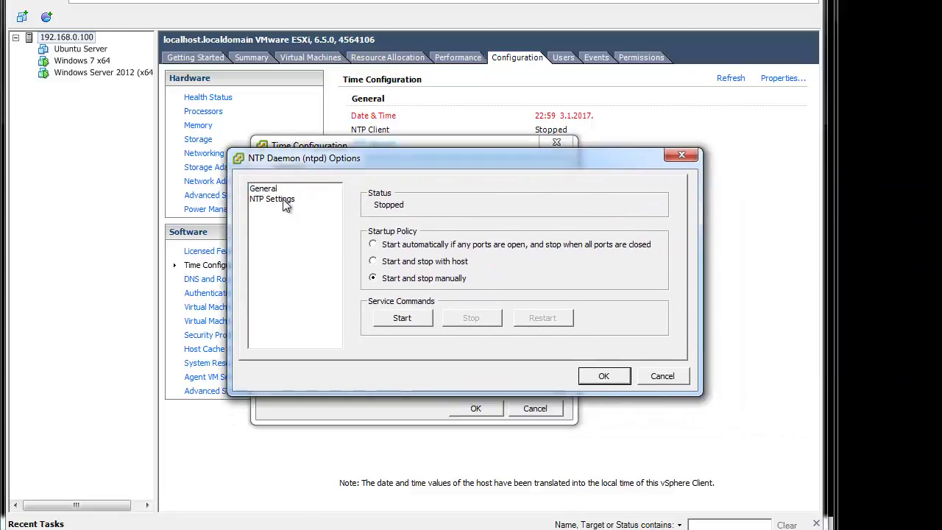
{"action": "left_click", "coordinate": [497, 317]}
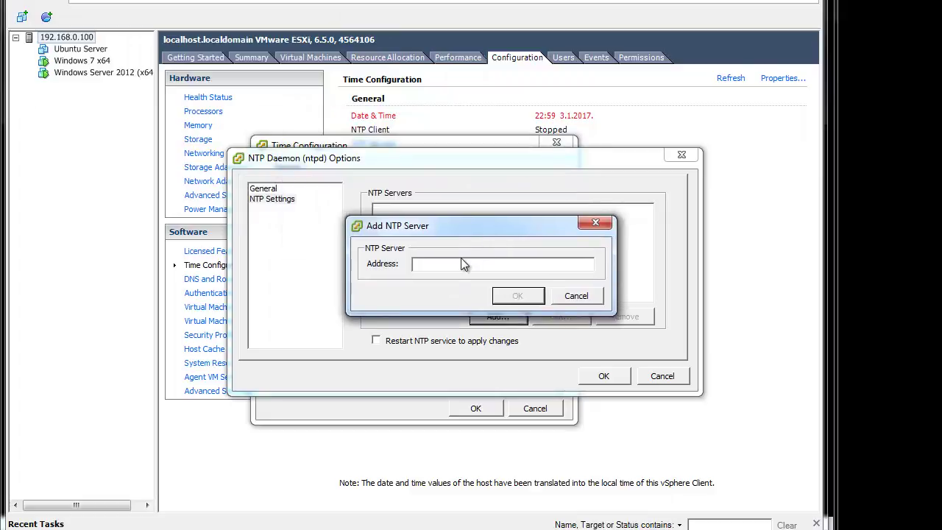
{"action": "type", "text": "n"}
{"action": "type", "text": ".ntp."}
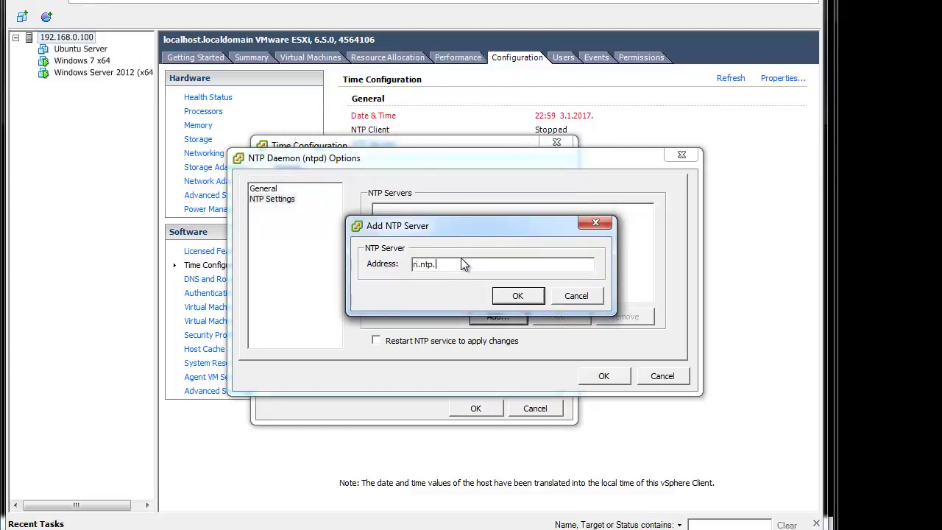
{"action": "type", "text": "carnet.org"}
{"action": "left_click", "coordinate": [527, 297]}
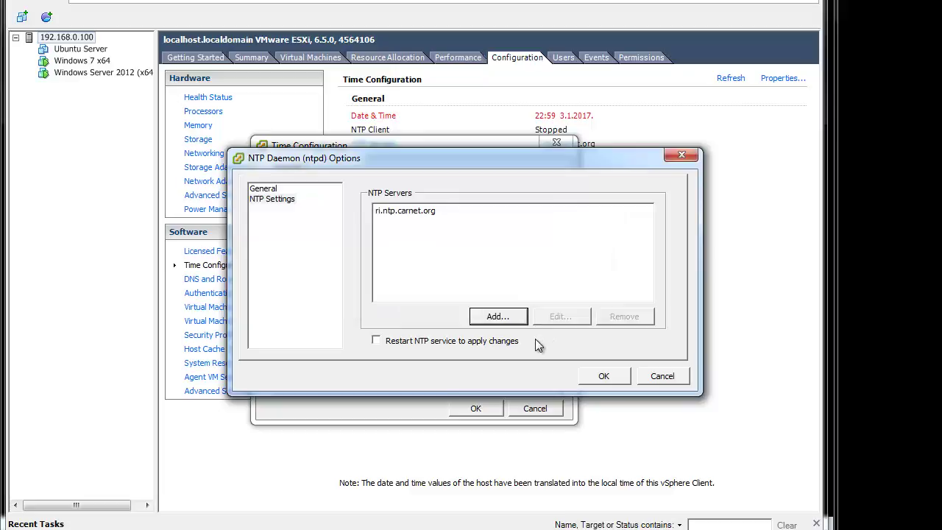
Enable restarting the NTP service to apply changes, and confirm the NTP options and the host's time configuration.
{"action": "left_click", "coordinate": [429, 341]}
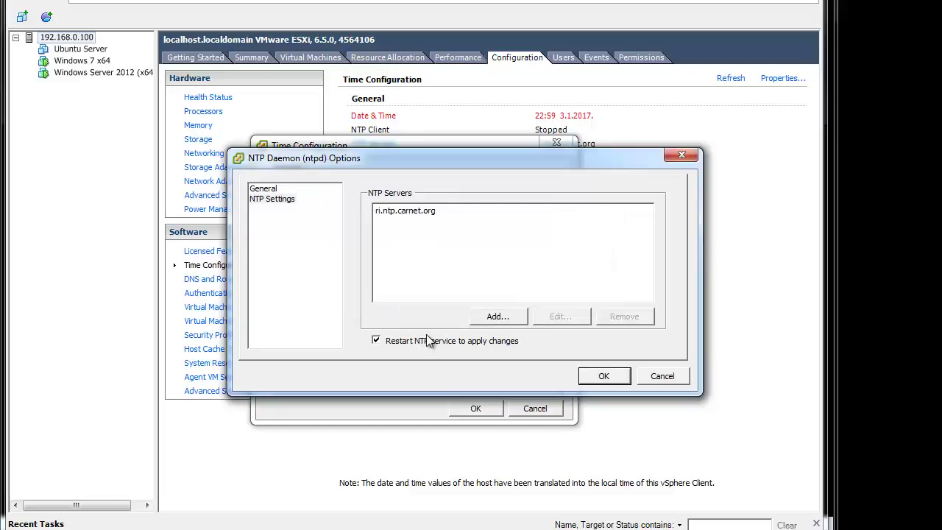
{"action": "left_click", "coordinate": [604, 376]}
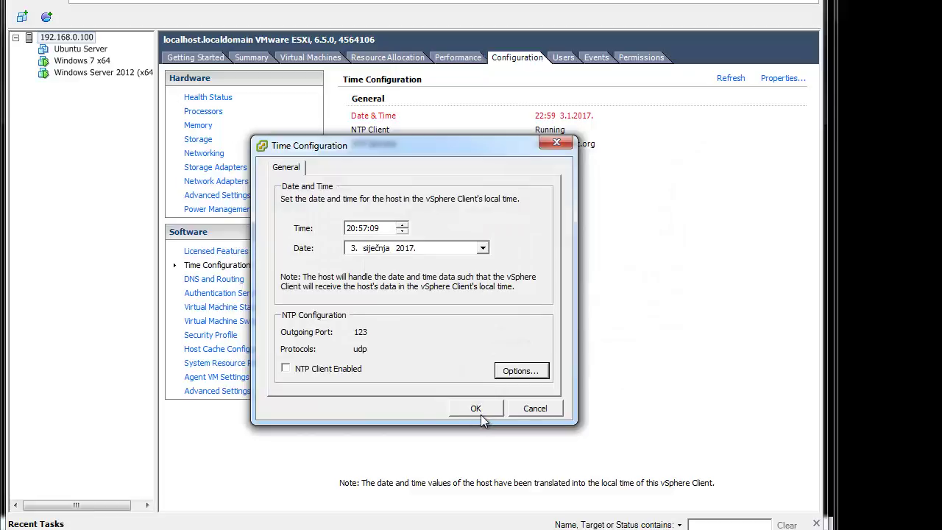
{"action": "left_click", "coordinate": [471, 409]}
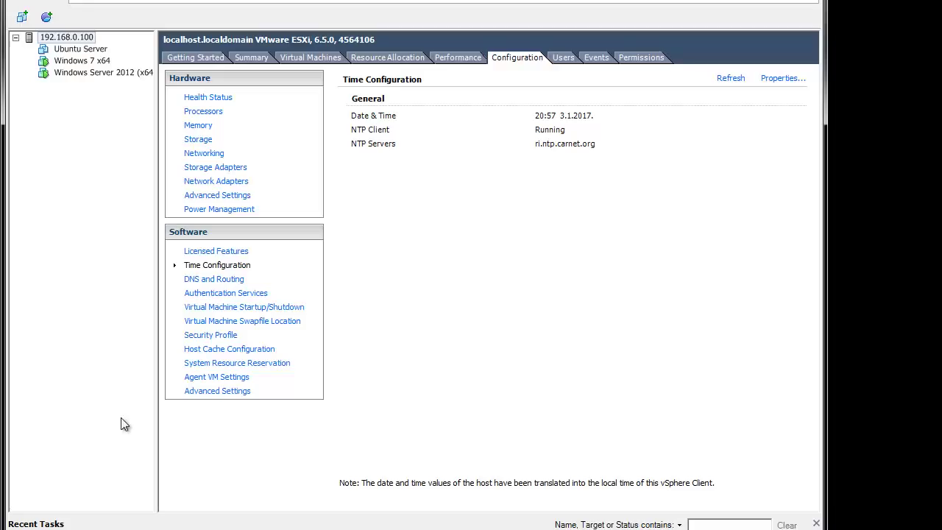
Open the Windows 7 x64 virtual machine's console and dismiss its Date and Time dialog without changes.
{"action": "right_click", "coordinate": [78, 62]}
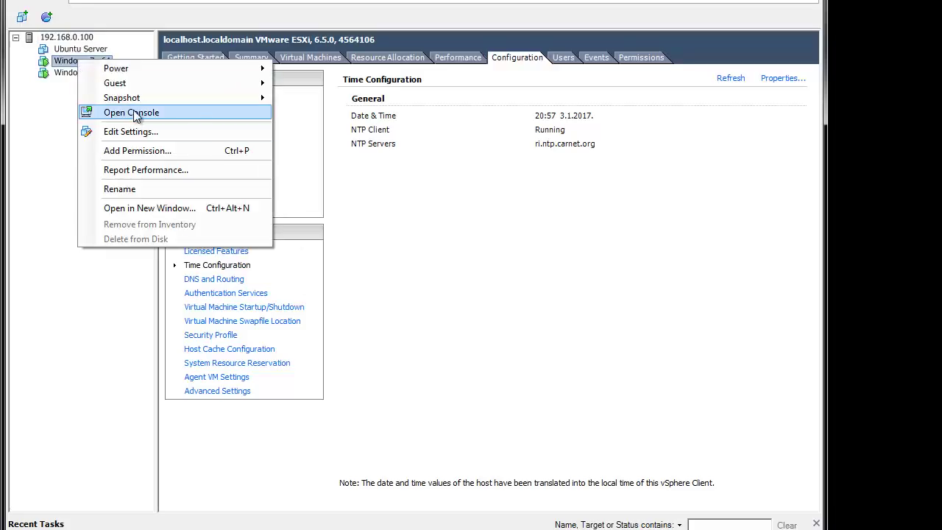
{"action": "key", "text": "Escape"}
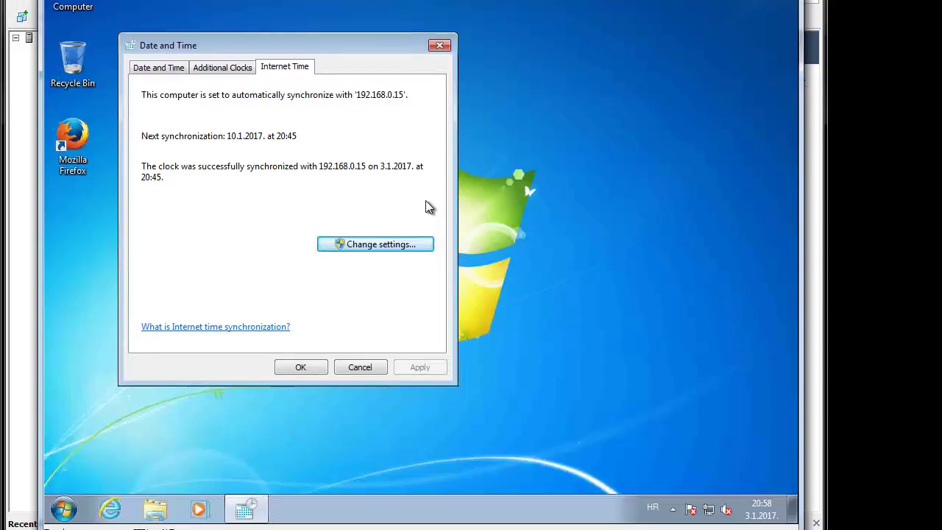
{"action": "left_click", "coordinate": [359, 367]}
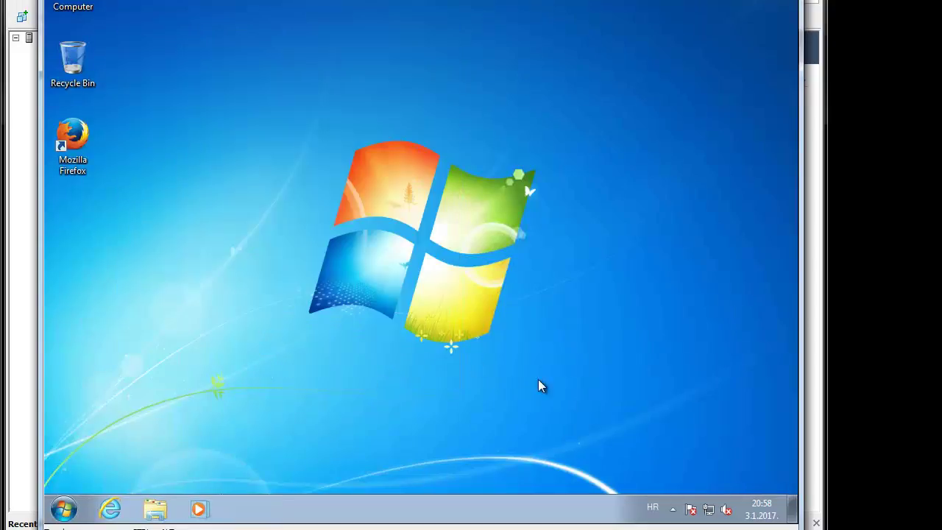
Examine the VMware Tools version and service status in the Windows 7 guest, closing and reopening its About window.
{"action": "left_click", "coordinate": [672, 509]}
{"action": "double_click", "coordinate": [684, 446]}
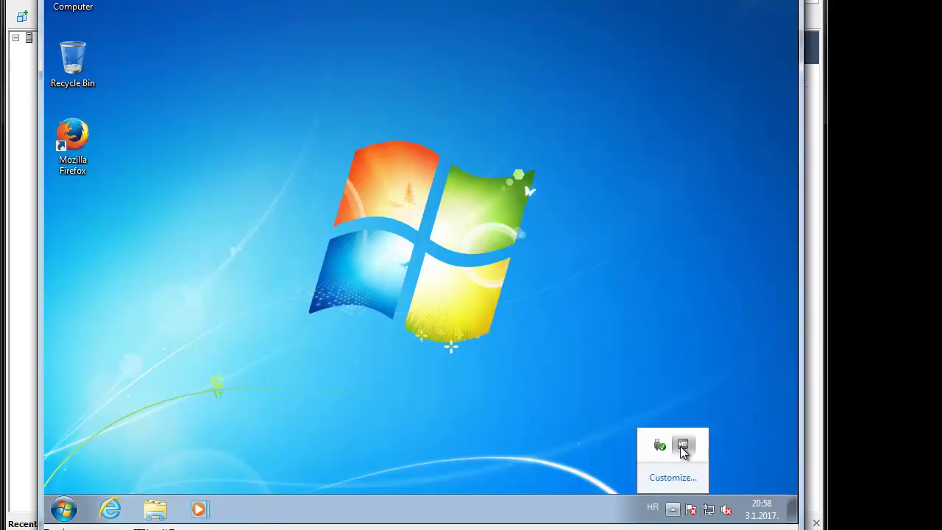
{"action": "left_click_drag", "start_coordinate": [355, 264], "coordinate": [415, 245]}
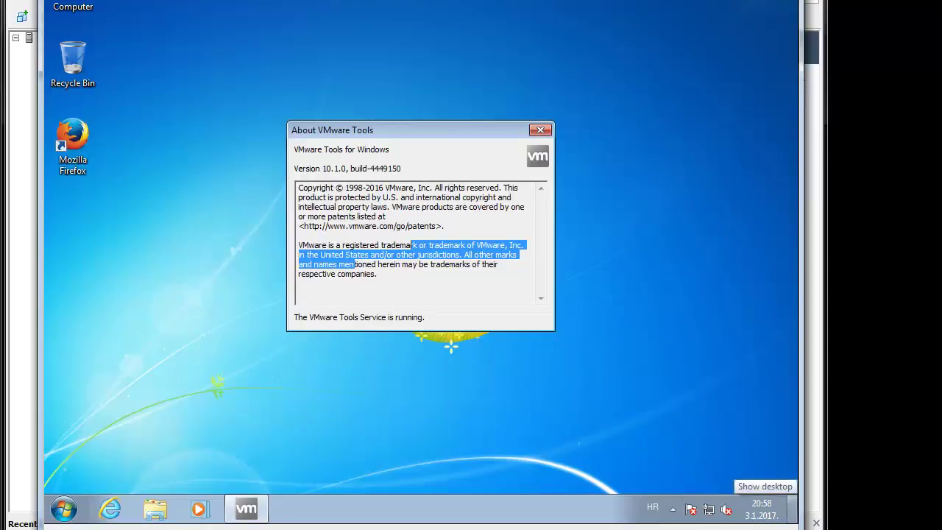
{"action": "left_click", "coordinate": [322, 189]}
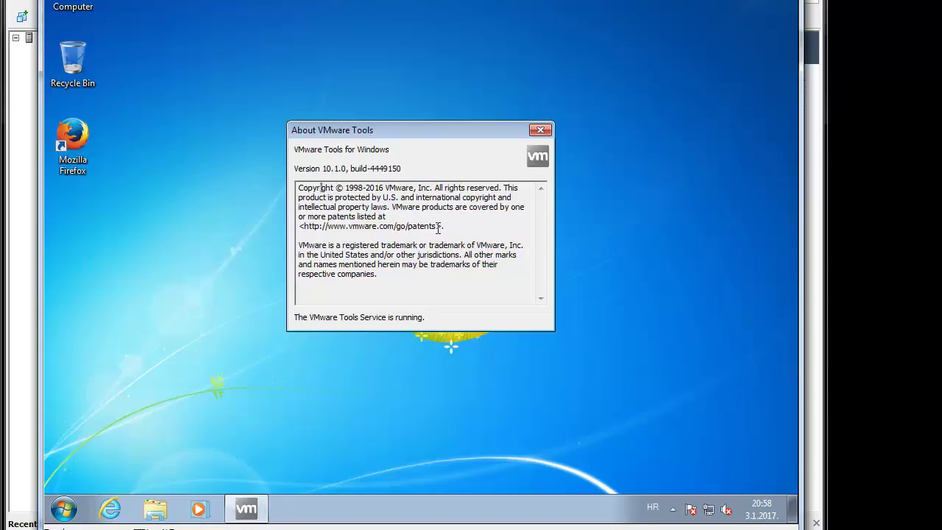
{"action": "left_click", "coordinate": [439, 229], "text": "shift"}
{"action": "left_click", "coordinate": [540, 130]}
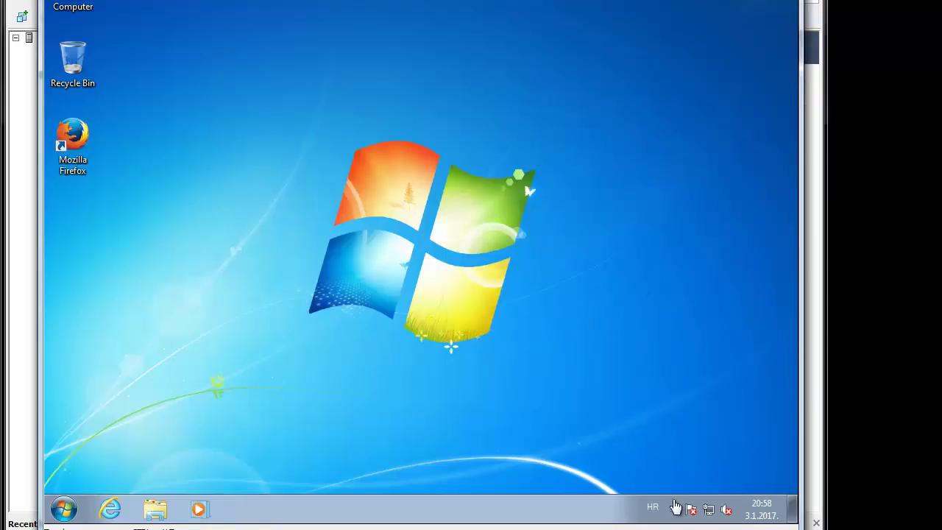
{"action": "left_click", "coordinate": [689, 510]}
{"action": "left_click", "coordinate": [674, 508]}
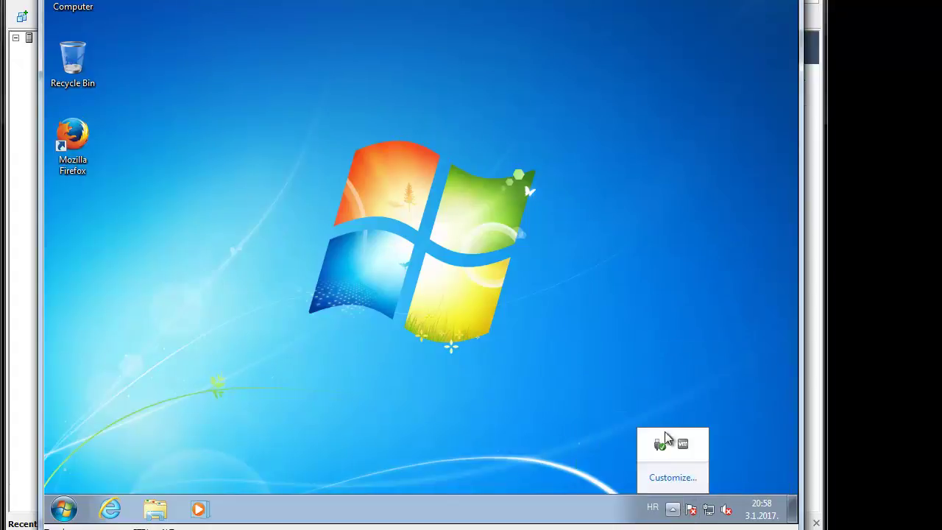
{"action": "double_click", "coordinate": [683, 443]}
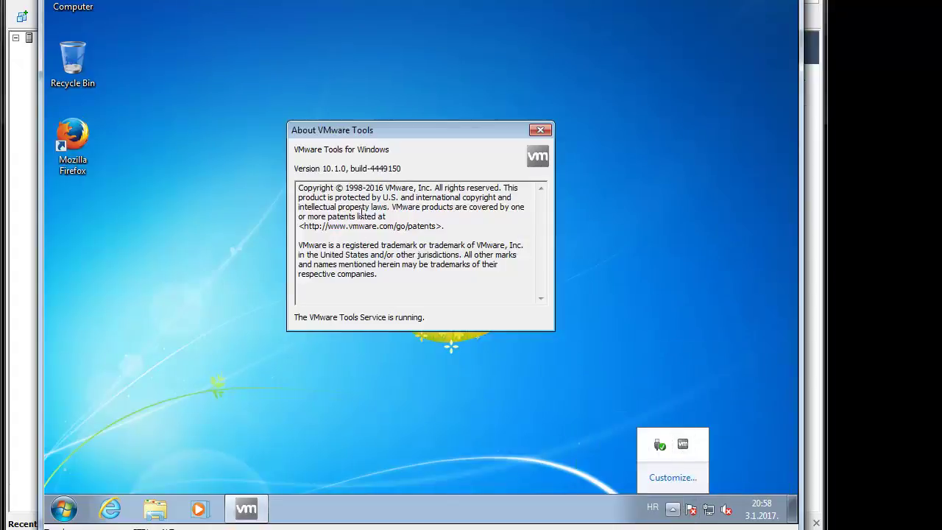
Check the Internet Time synchronization settings in the Windows 7 guest's Date and Time dialog and close the About VMware Tools window.
{"action": "left_click", "coordinate": [763, 515]}
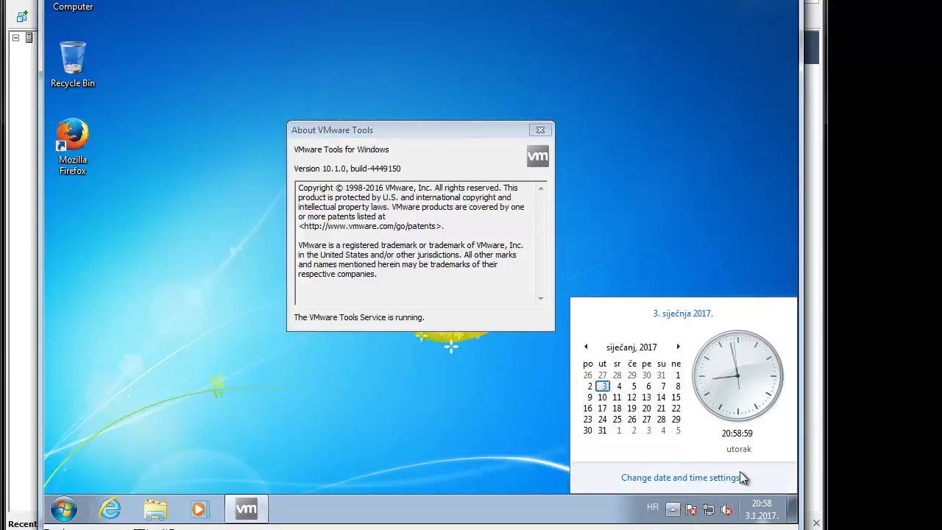
{"action": "left_click", "coordinate": [762, 509]}
{"action": "left_click", "coordinate": [763, 509]}
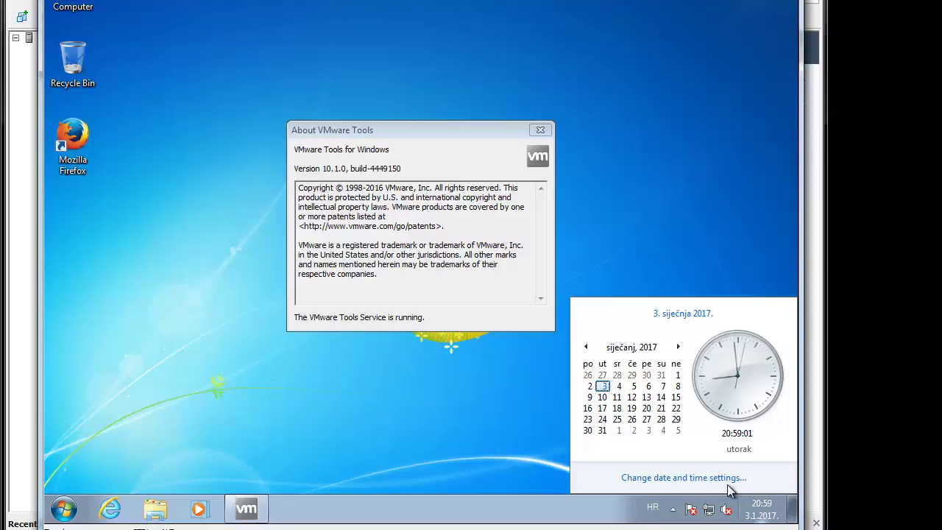
{"action": "left_click", "coordinate": [683, 477]}
{"action": "left_click", "coordinate": [316, 103]}
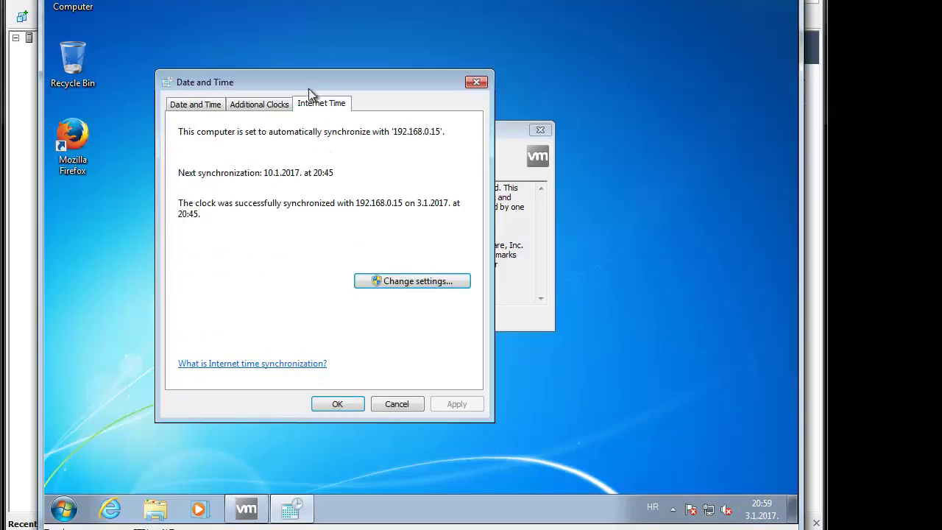
{"action": "left_click_drag", "start_coordinate": [309, 89], "coordinate": [570, 71]}
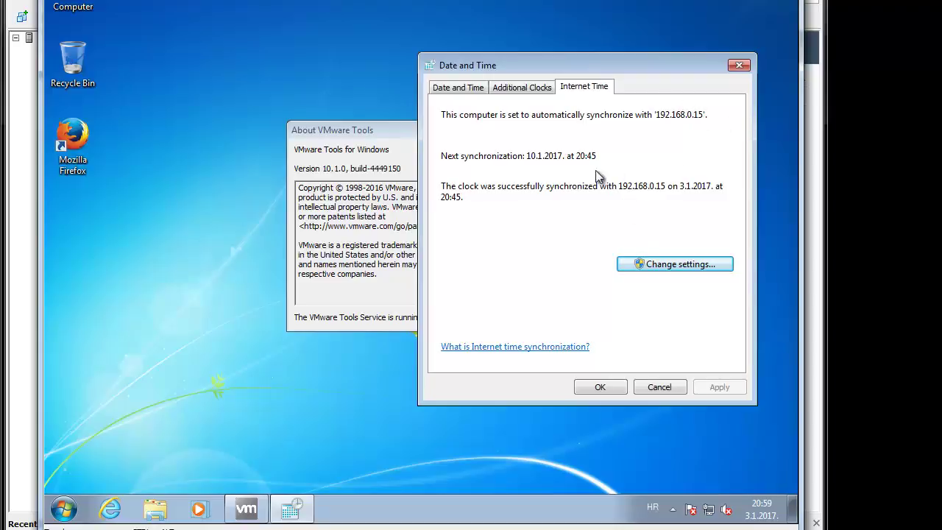
{"action": "left_click", "coordinate": [349, 133]}
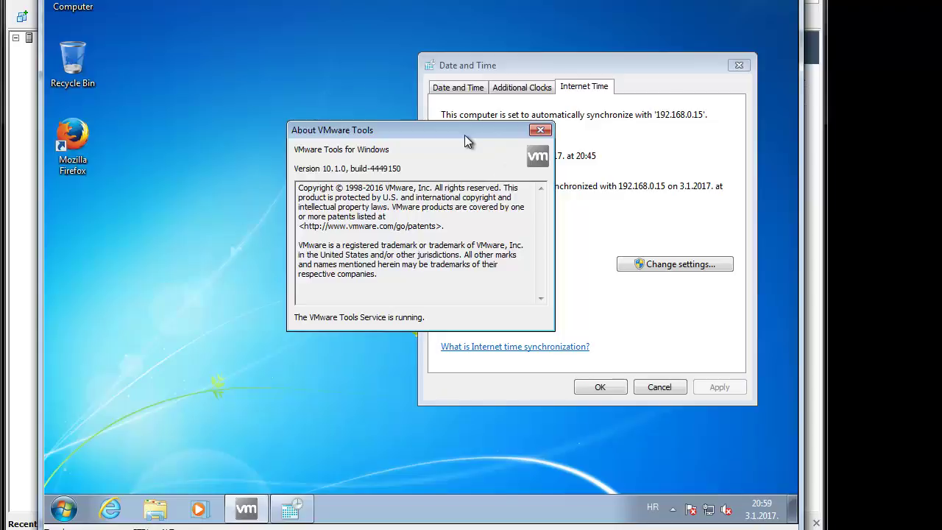
{"action": "left_click", "coordinate": [540, 131]}
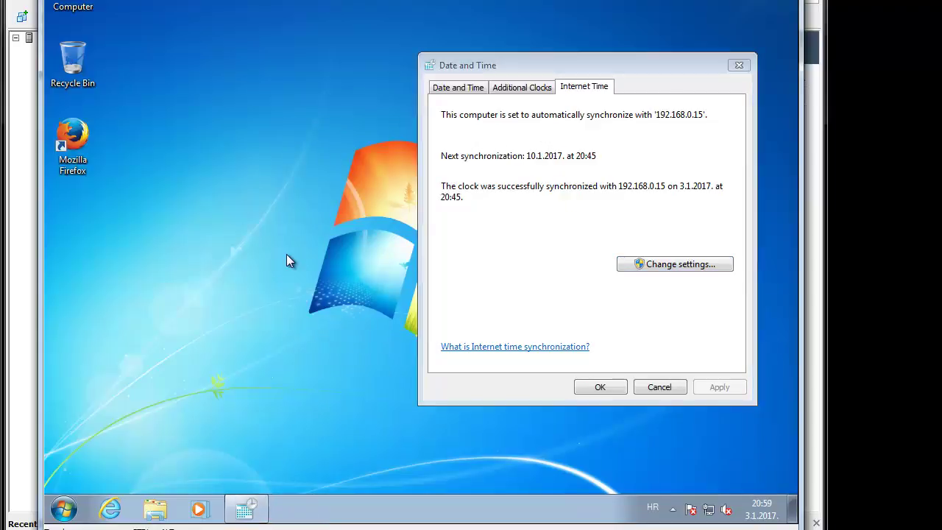
Open a command prompt with administrator rights in the Windows 7 guest and change to the C:\Program Files folder.
{"action": "key", "text": "super"}
{"action": "type", "text": "cmd"}
{"action": "key", "text": "ctrl+shift+Return"}
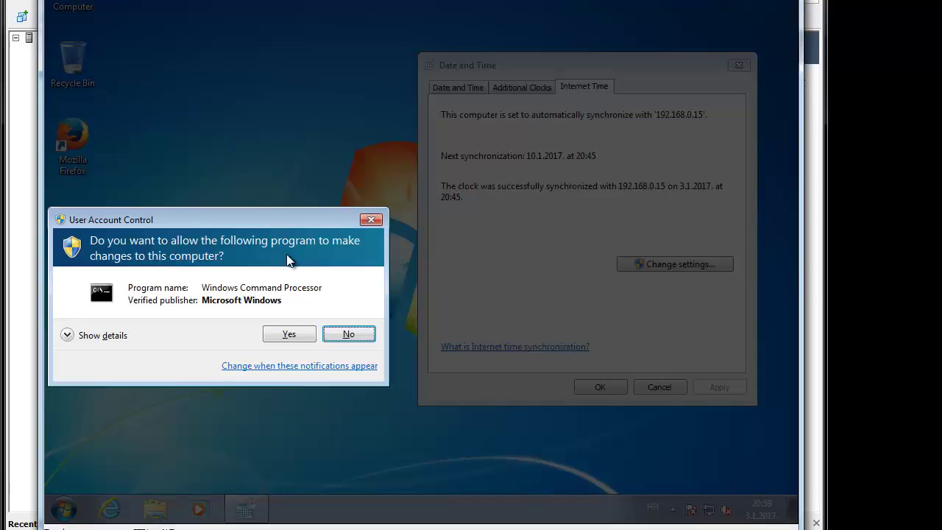
{"action": "left_click", "coordinate": [274, 337]}
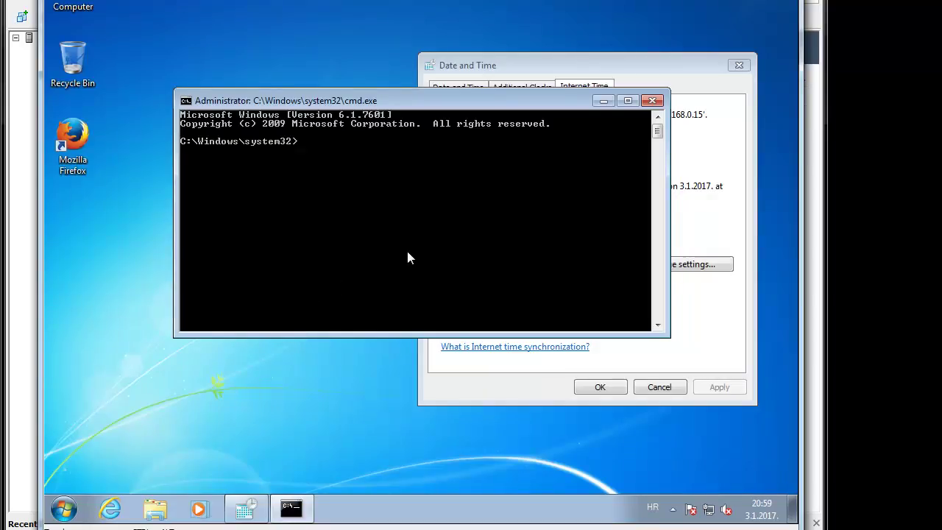
{"action": "type", "text": "cd /program files"}
{"action": "key", "text": "Return"}
{"action": "type", "text": "cd w"}
{"action": "key", "text": "Tab"}
{"action": "key", "text": "Tab"}
{"action": "key", "text": "Tab"}
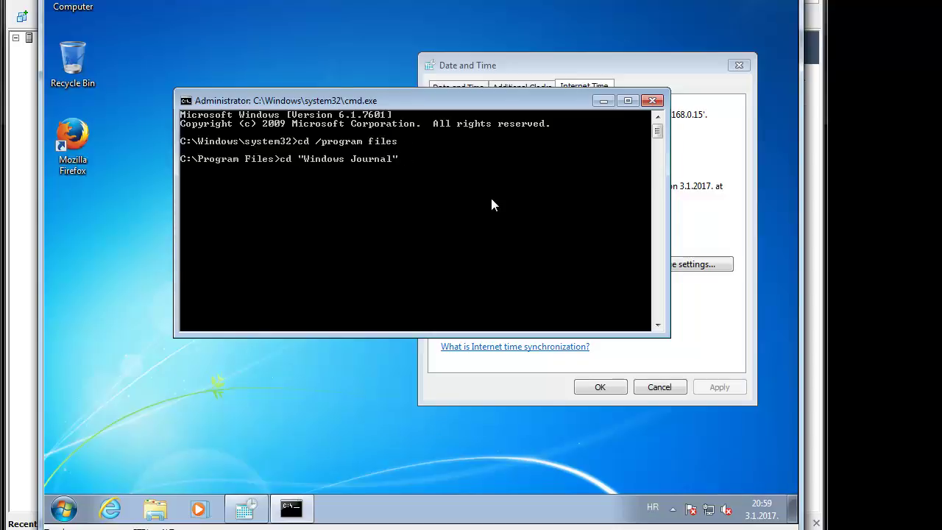
{"action": "key", "text": "Tab"}
{"action": "key", "text": "Tab"}
{"action": "key", "text": "Tab"}
{"action": "key", "text": "ctrl+c"}
Go up to the drive root, change to the Program Files (x86) folder and list its contents.
{"action": "type", "text": "cd .."}
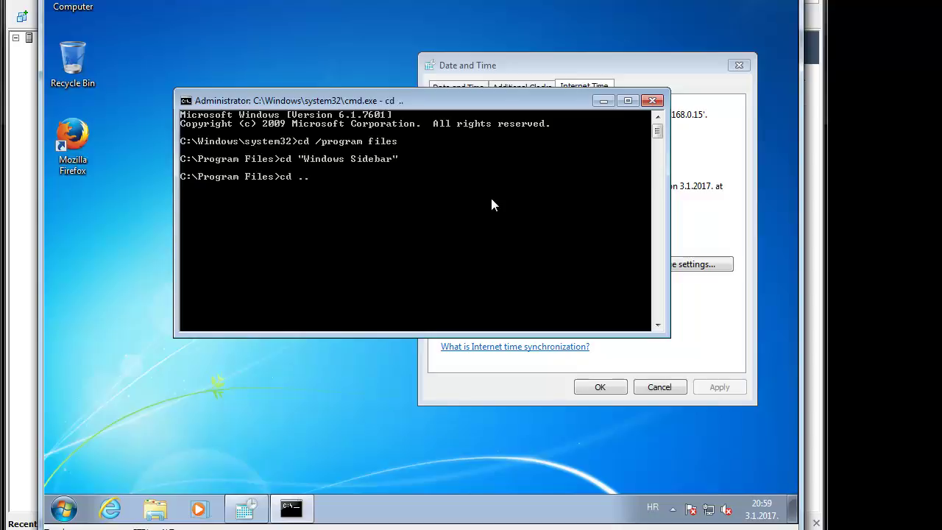
{"action": "key", "text": "Return"}
{"action": "type", "text": "cd pro"}
{"action": "key", "text": "Tab"}
{"action": "key", "text": "Tab"}
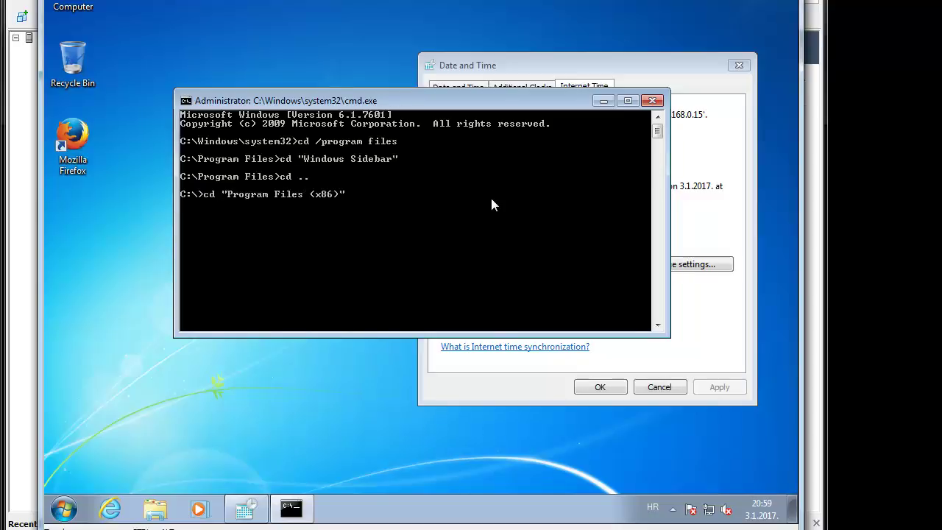
{"action": "key", "text": "Return"}
{"action": "type", "text": "cd v"}
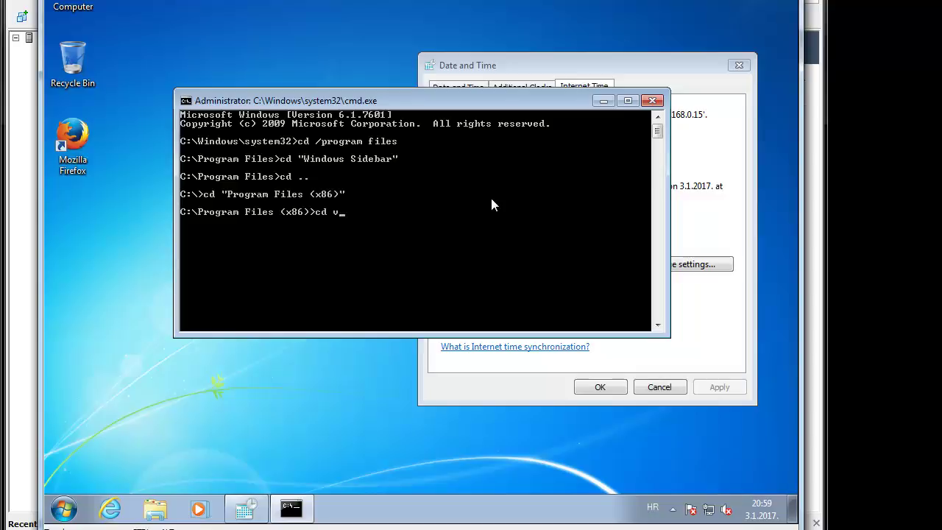
{"action": "key", "text": "BackSpace"}
{"action": "key", "text": "BackSpace"}
{"action": "key", "text": "BackSpace"}
{"action": "key", "text": "BackSpace"}
{"action": "type", "text": "dir"}
{"action": "key", "text": "Return"}
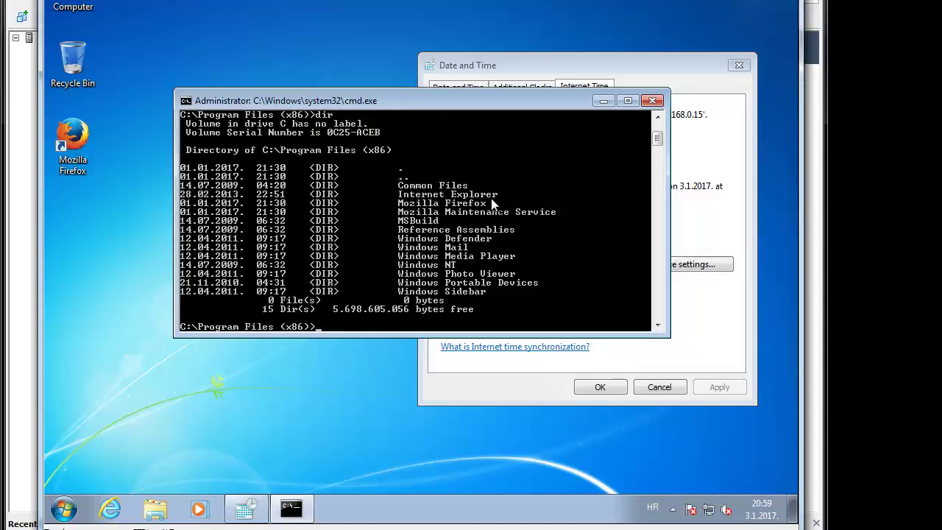
Return to the C:\Program Files folder and list its contents.
{"action": "type", "text": "cd .."}
{"action": "key", "text": "Return"}
{"action": "type", "text": "cd pro"}
{"action": "key", "text": "Tab"}
{"action": "key", "text": "Return"}
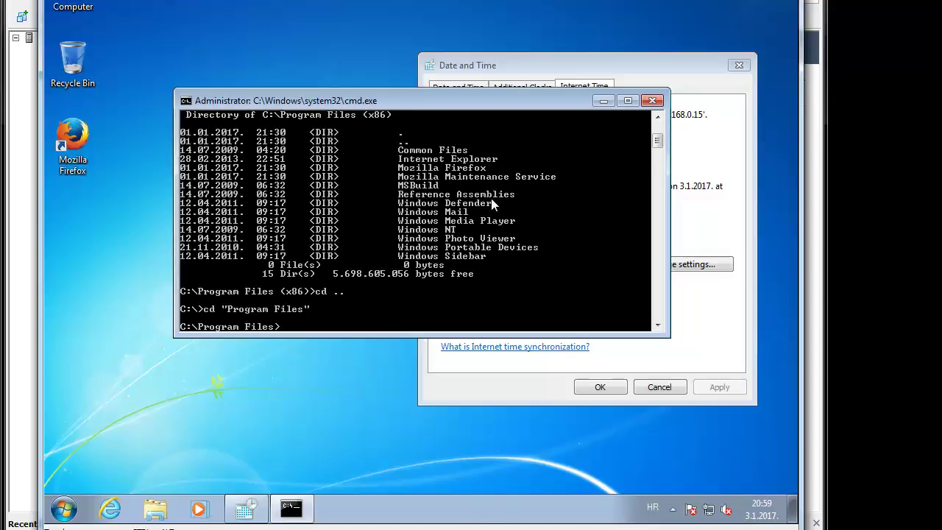
{"action": "type", "text": "dir"}
{"action": "key", "text": "Return"}
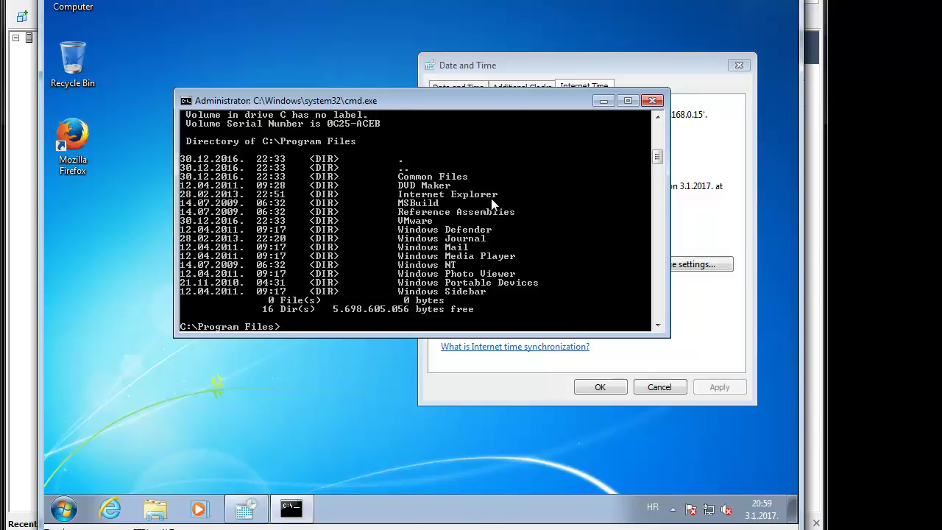
Change to the VMware folder and into its VMware Tools subfolder.
{"action": "type", "text": "cd v,"}
{"action": "key", "text": "Tab"}
{"action": "key", "text": "BackSpace"}
{"action": "key", "text": "BackSpace"}
{"action": "key", "text": "BackSpace"}
{"action": "key", "text": "BackSpace"}
{"action": "key", "text": "BackSpace"}
{"action": "key", "text": "BackSpace"}
{"action": "key", "text": "BackSpace"}
{"action": "key", "text": "BackSpace"}
{"action": "key", "text": "BackSpace"}
{"action": "key", "text": "BackSpace"}
{"action": "key", "text": "BackSpace"}
{"action": "key", "text": "BackSpace"}
{"action": "key", "text": "BackSpace"}
{"action": "type", "text": "m"}
{"action": "key", "text": "Tab"}
{"action": "key", "text": "Return"}
{"action": "type", "text": "cd v"}
{"action": "key", "text": "Tab"}
{"action": "key", "text": "Return"}
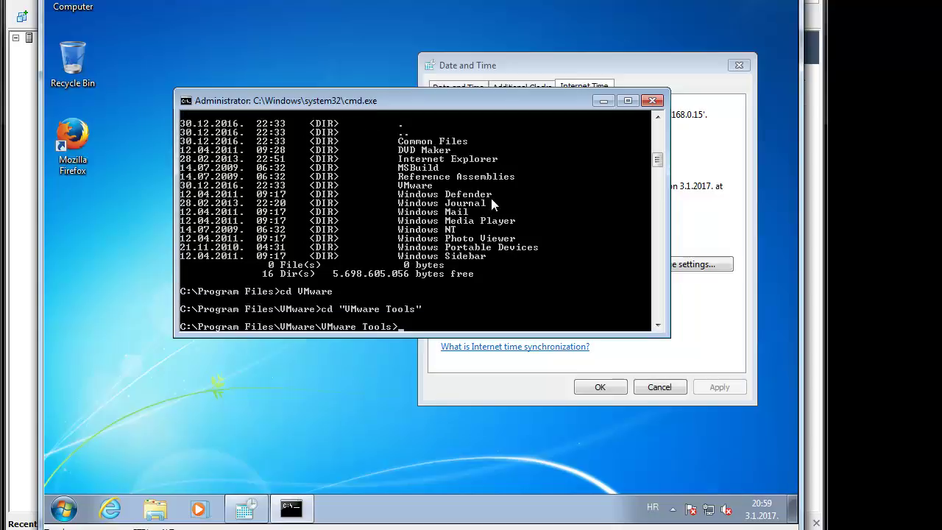
Query the guest's VMware Tools time synchronization state with VMwareToolboxCmd.exe timesync status.
{"action": "type", "text": "vmware"}
{"action": "key", "text": "Tab"}
{"action": "key", "text": "Tab"}
{"action": "key", "text": "Tab"}
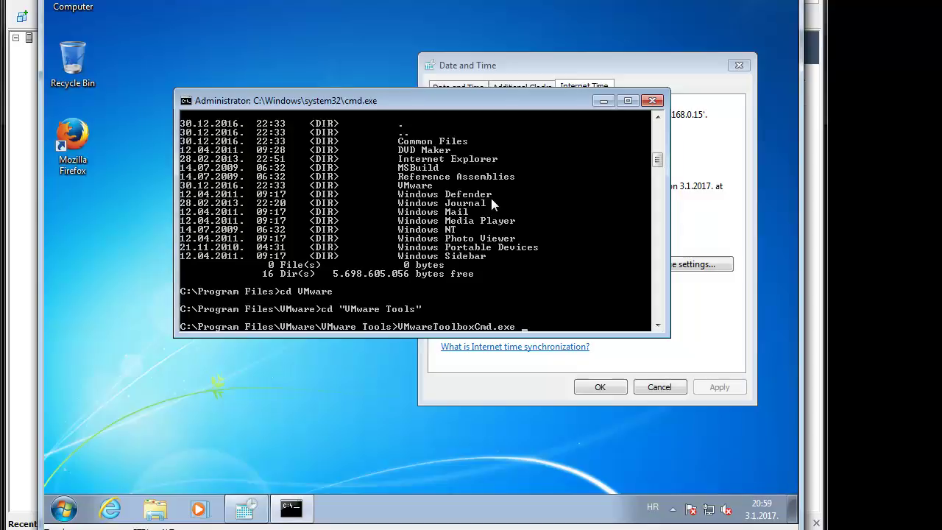
{"action": "type", "text": "f"}
{"action": "key", "text": "BackSpace"}
{"action": "type", "text": "timesync status"}
{"action": "key", "text": "Return"}
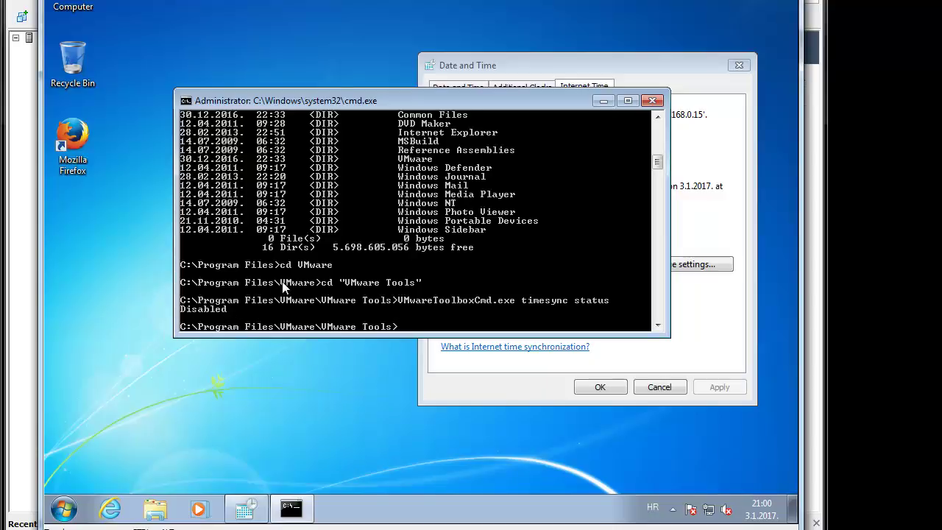
Disable VMware Tools time synchronization in the guest with VMwareToolboxCmd.exe timesync disable.
{"action": "key", "text": "Up"}
{"action": "key", "text": "BackSpace"}
{"action": "key", "text": "BackSpace"}
{"action": "key", "text": "BackSpace"}
{"action": "key", "text": "BackSpace"}
{"action": "key", "text": "BackSpace"}
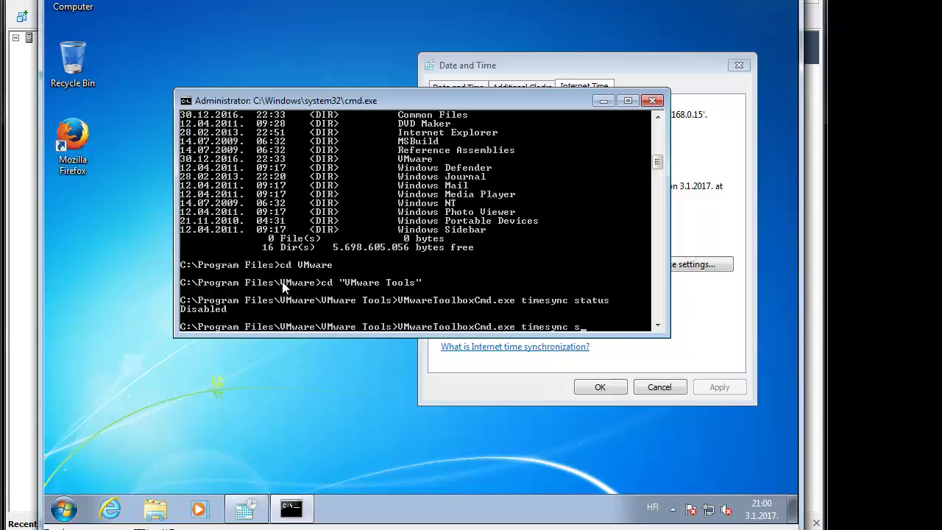
{"action": "key", "text": "BackSpace"}
{"action": "type", "text": "disse"}
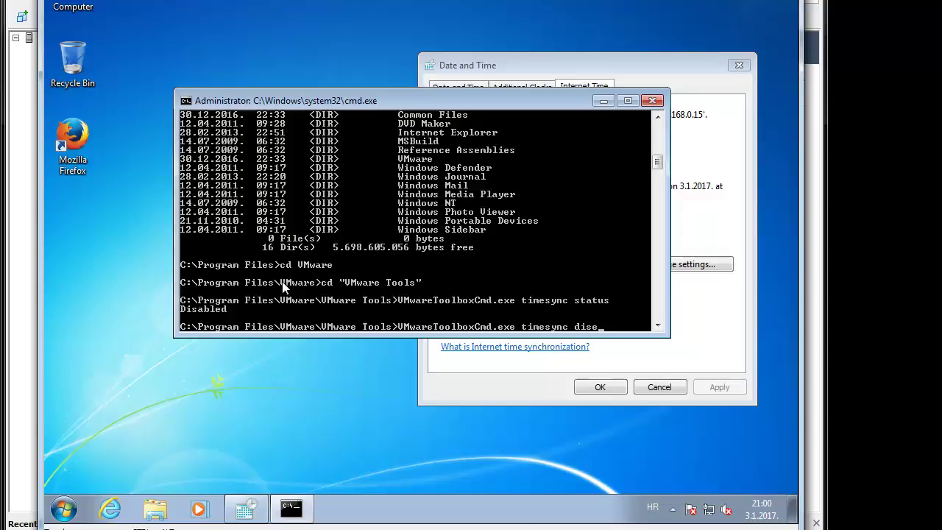
{"action": "key", "text": "BackSpace"}
{"action": "type", "text": "abe"}
{"action": "key", "text": "Return"}
{"action": "key", "text": "Up"}
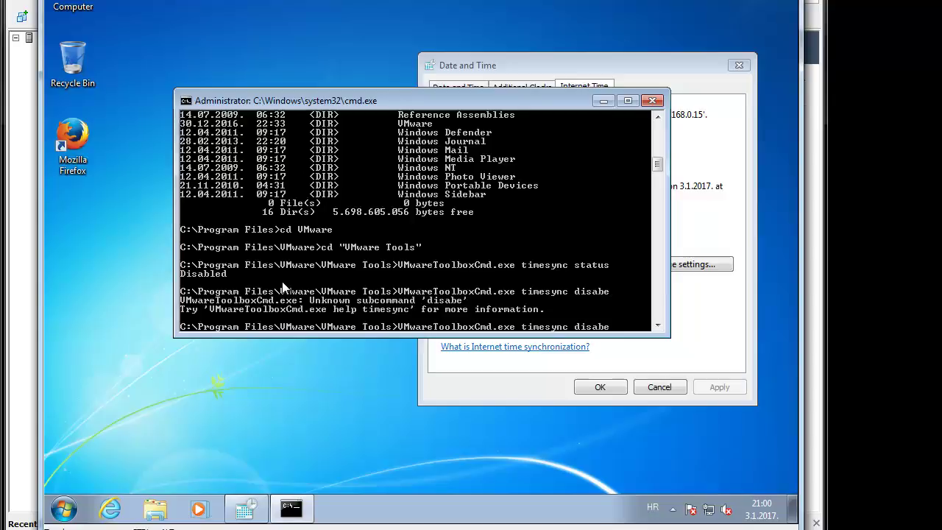
{"action": "key", "text": "BackSpace"}
{"action": "key", "text": "BackSpace"}
{"action": "type", "text": "ble"}
{"action": "key", "text": "Return"}
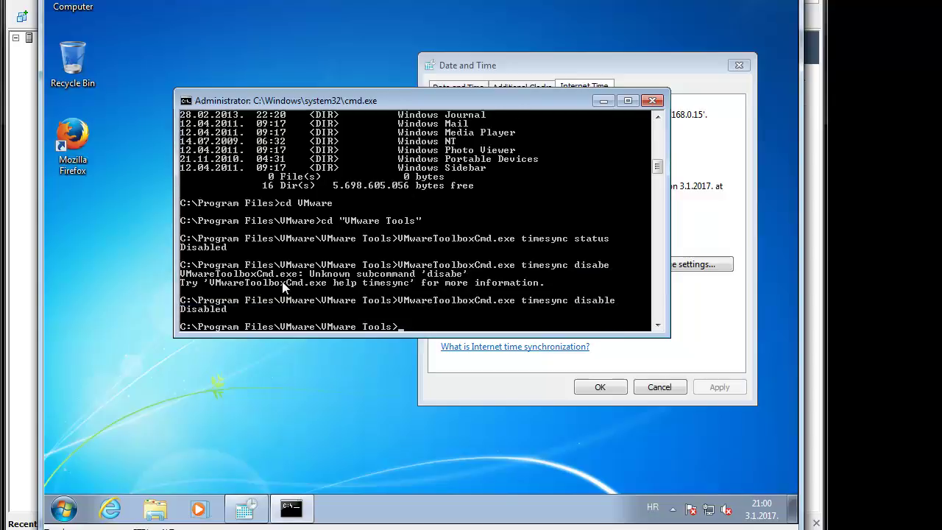
Highlight the timesync disable command in the command prompt, move the window off the Date and Time dialog and clear the highlight.
{"action": "right_click", "coordinate": [572, 303]}
{"action": "left_click", "coordinate": [596, 311]}
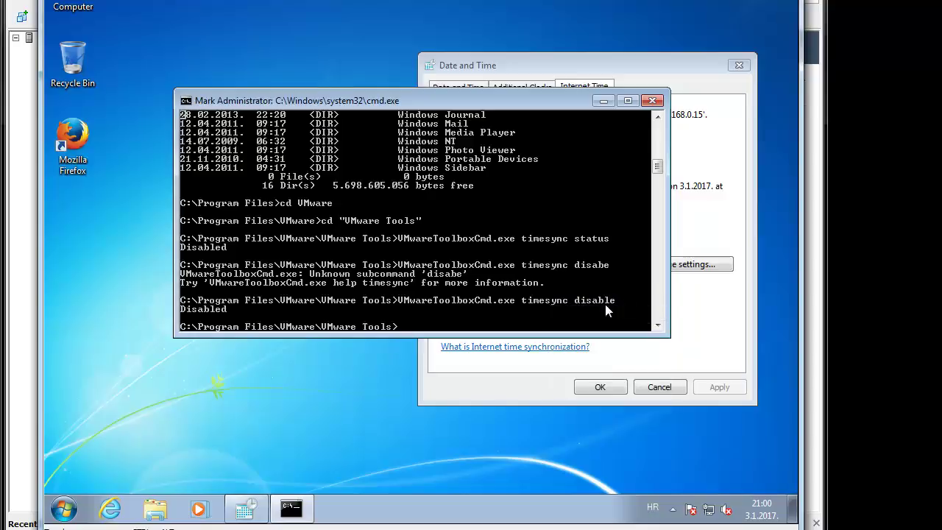
{"action": "left_click_drag", "start_coordinate": [626, 297], "coordinate": [409, 300]}
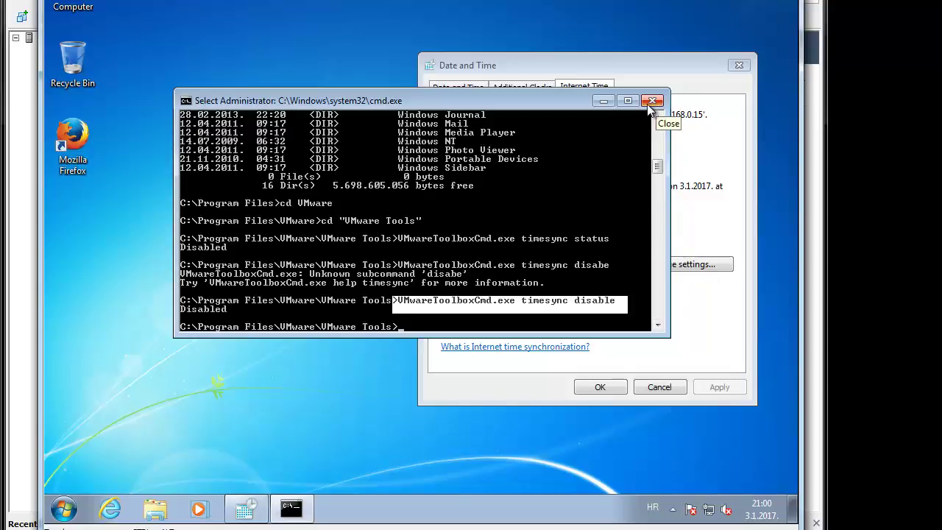
{"action": "left_click_drag", "start_coordinate": [484, 104], "coordinate": [435, 36]}
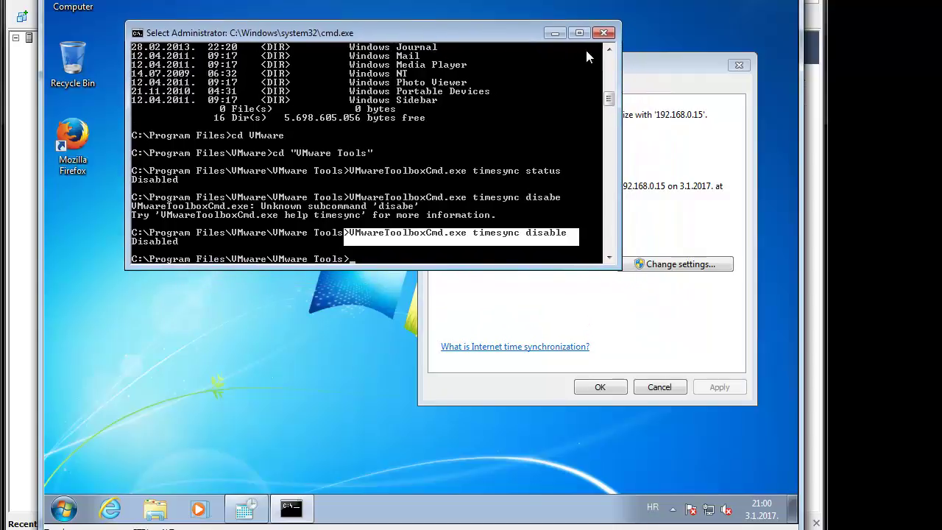
{"action": "left_click", "coordinate": [449, 168]}
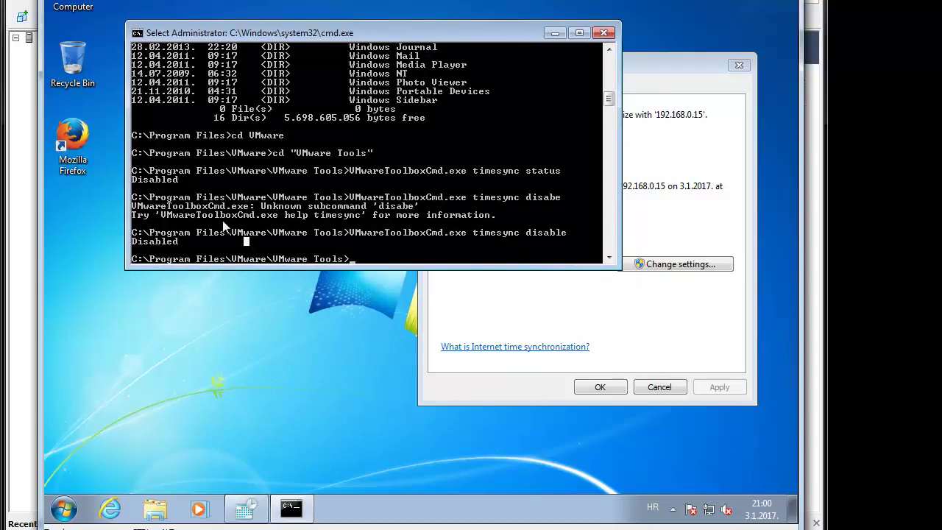
{"action": "left_click", "coordinate": [370, 189]}
Move the Windows 7 console aside and bring the ESXi host's Time Configuration page into view.
{"action": "key", "text": "super+Right"}
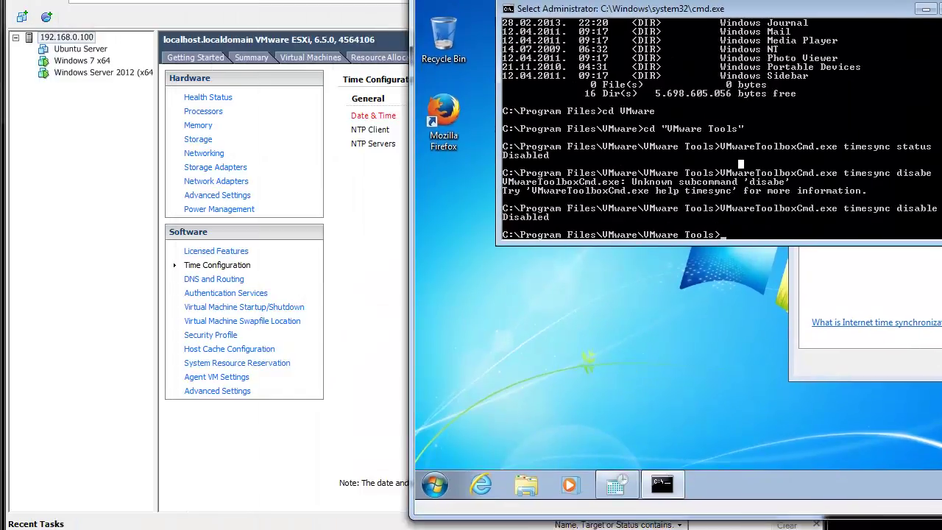
{"action": "left_click", "coordinate": [82, 40]}
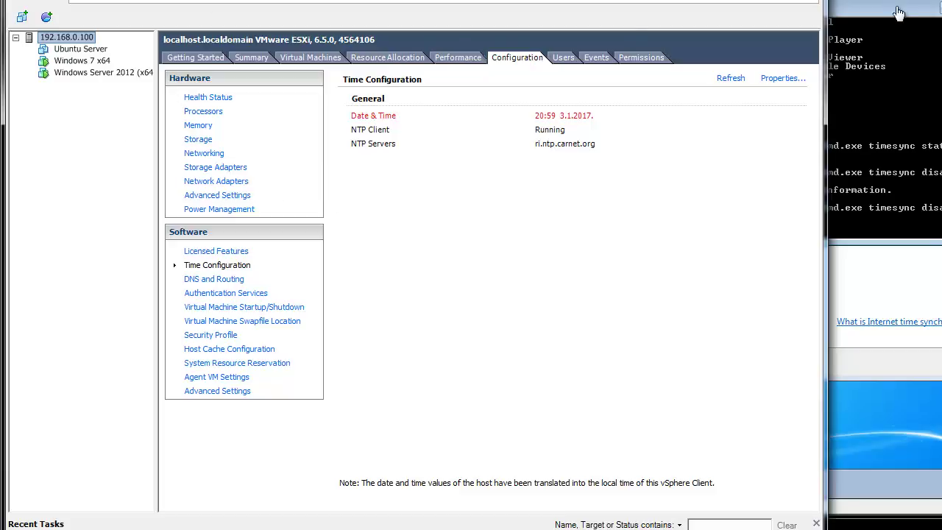
{"action": "left_click", "coordinate": [897, 12]}
{"action": "key", "text": "alt+Tab"}
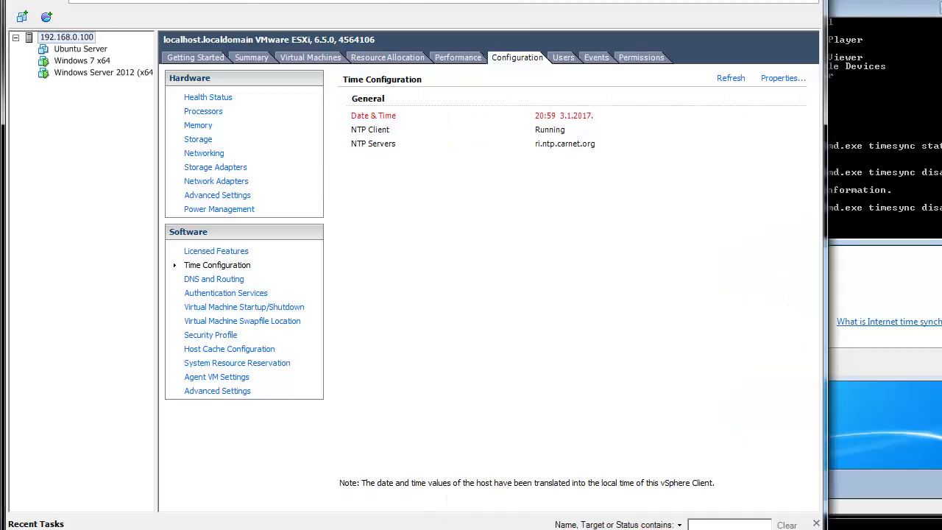